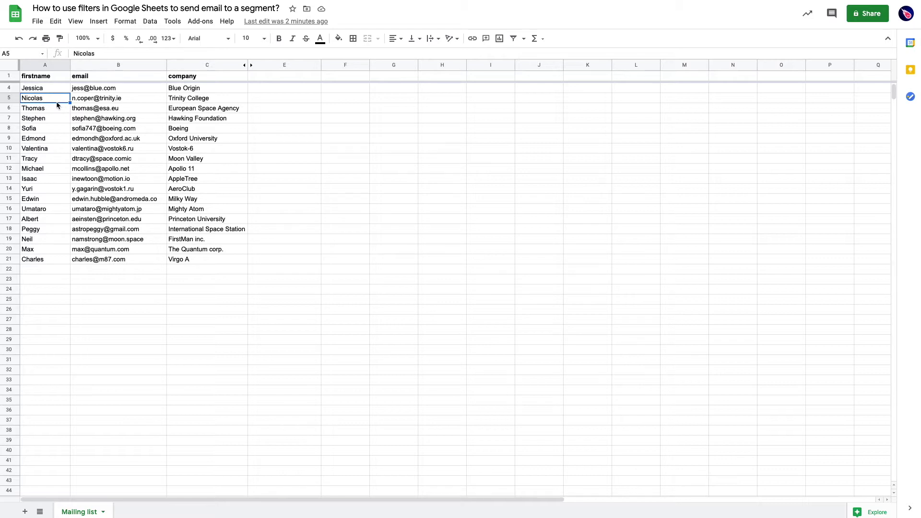
- Select the entire Mailing list sheet, including the header row and all 20 contacts
scroll(57, 103, "up", 1)
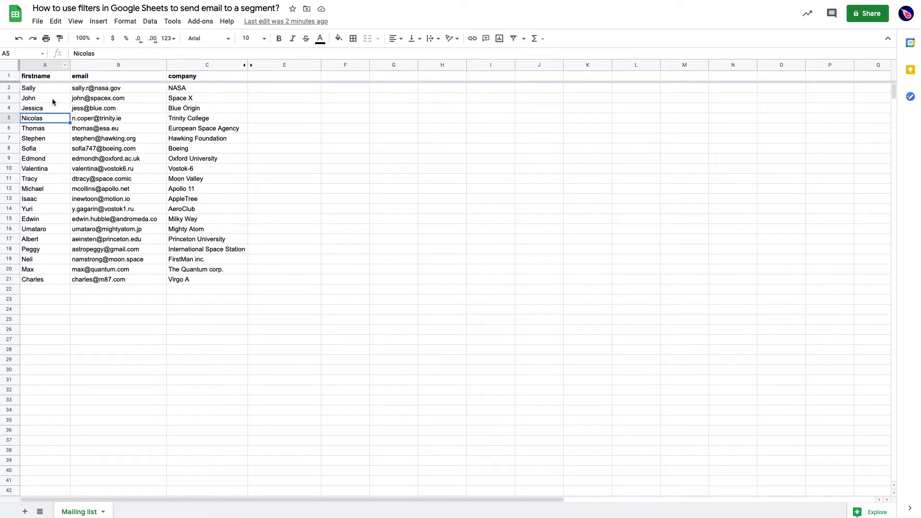
left_click(33, 79)
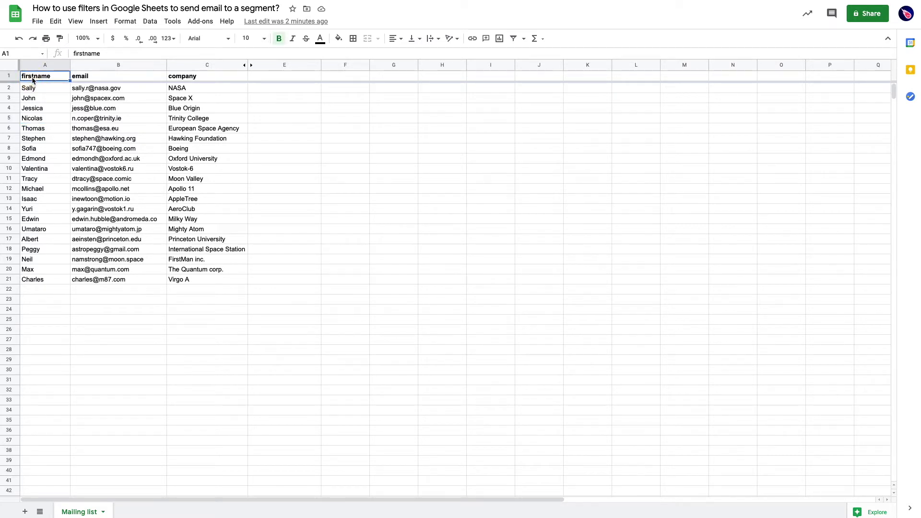
key("ctrl+a")
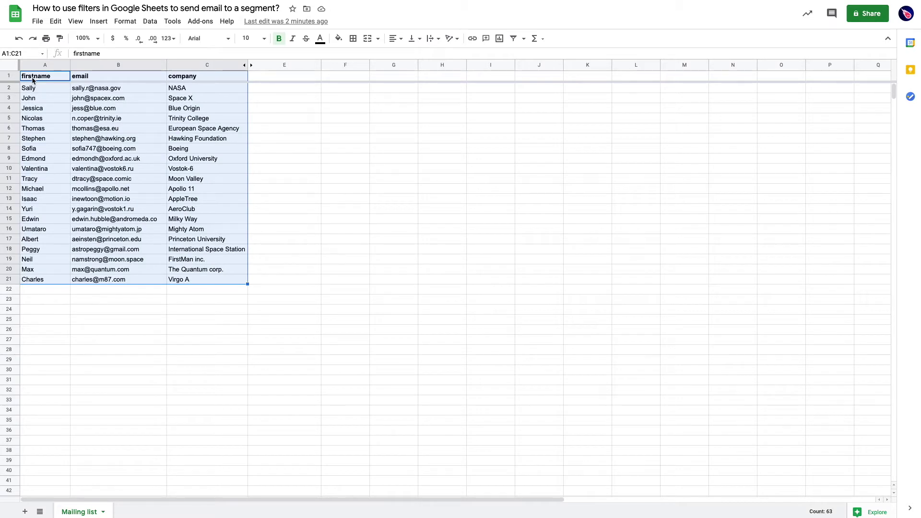
left_click(39, 91)
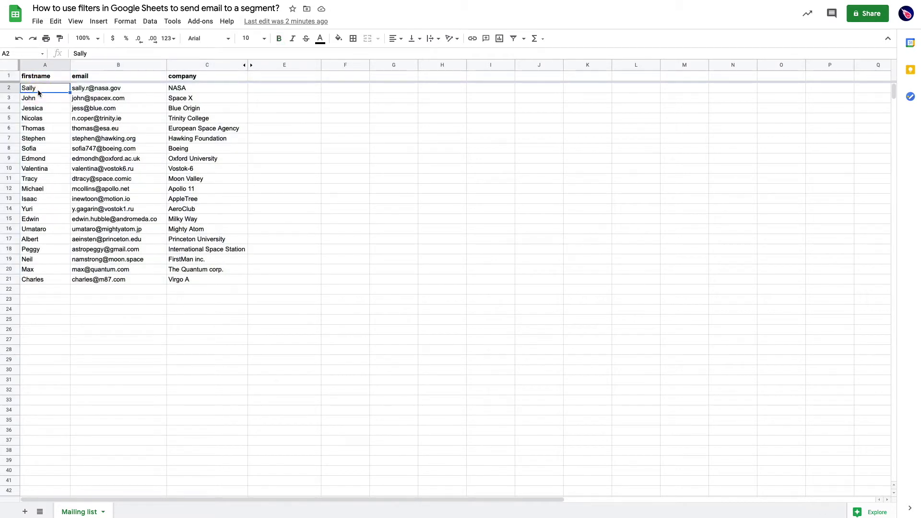
left_click(9, 67)
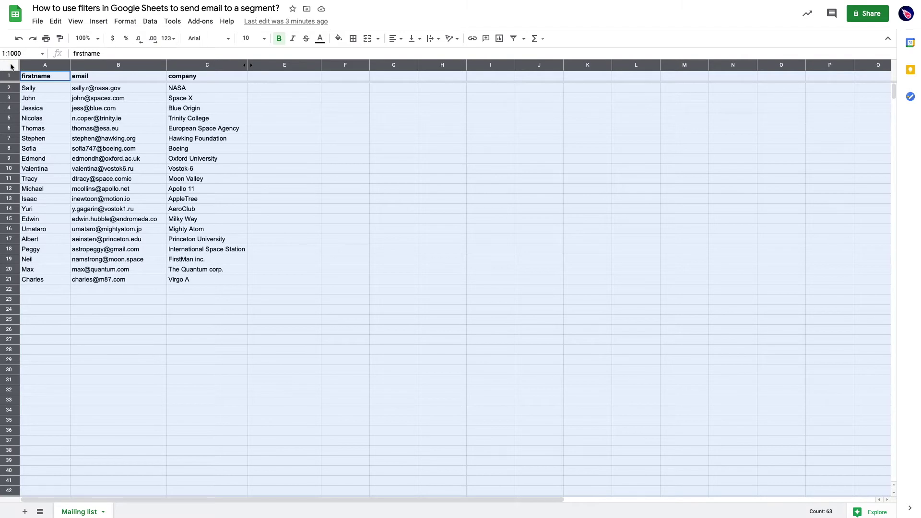
- Add a filter to the Mailing list sheet with Data > Create a filter
left_click(123, 22)
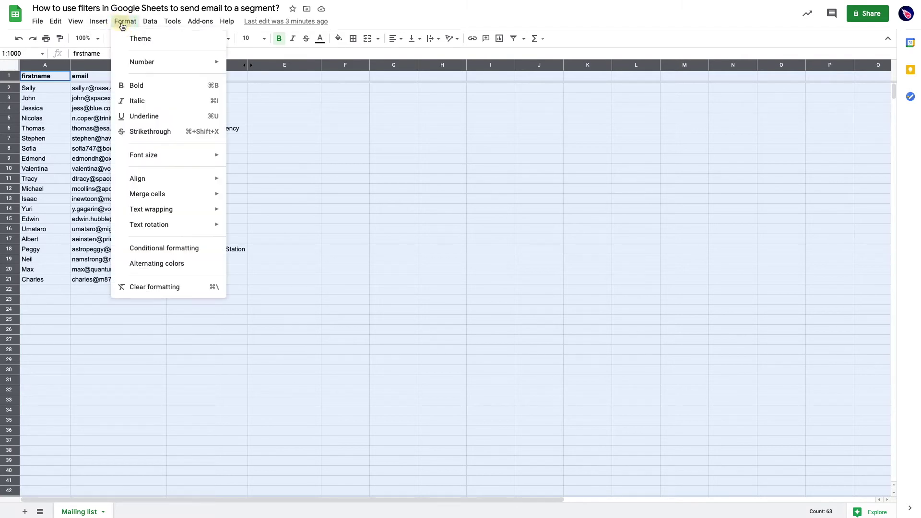
mouse_move(150, 25)
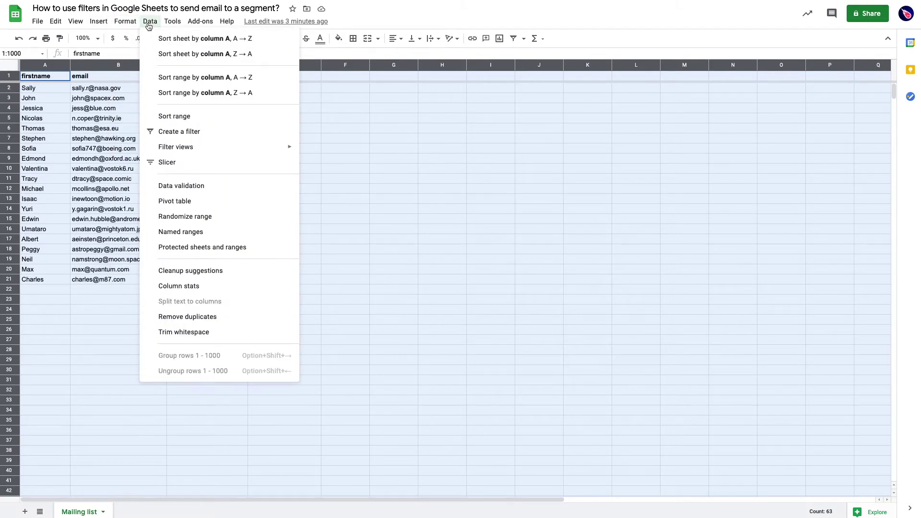
left_click(176, 138)
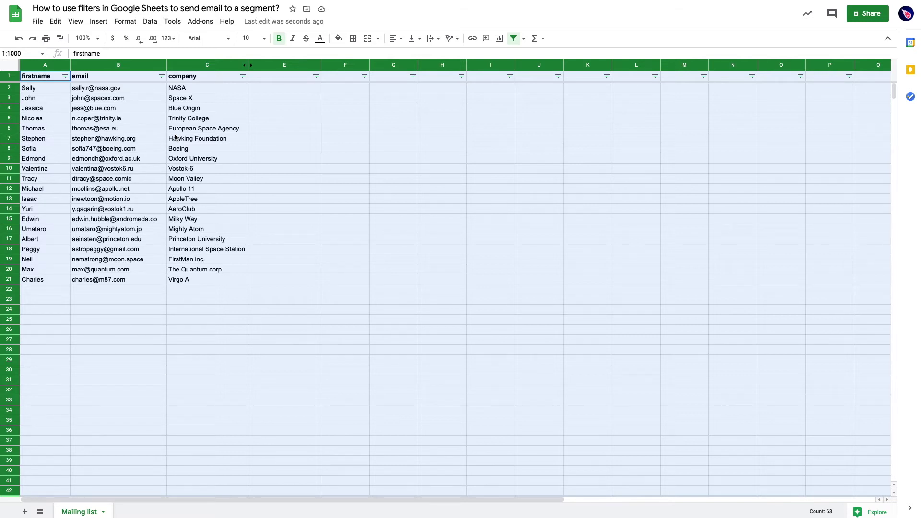
- Filter the company column to AeroClub, Apollo 11 and AppleTree, then select the three remaining company cells
left_click(223, 111)
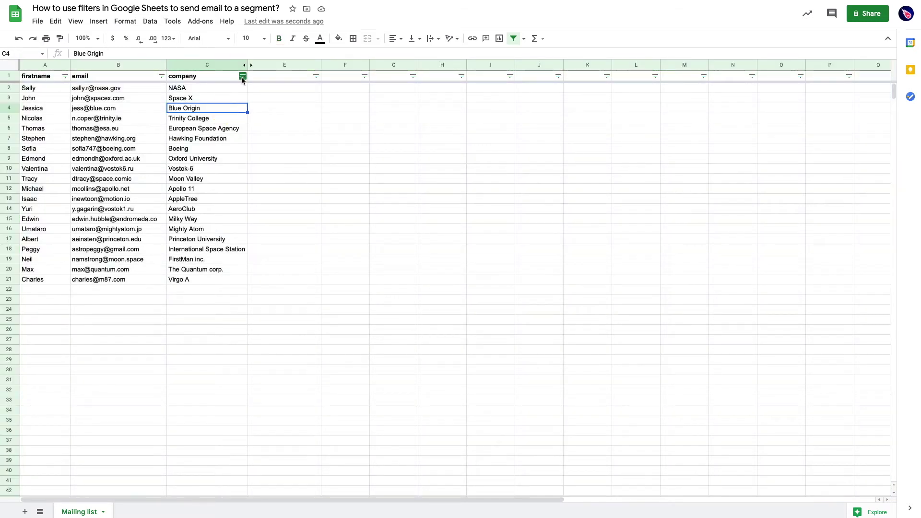
left_click(242, 77)
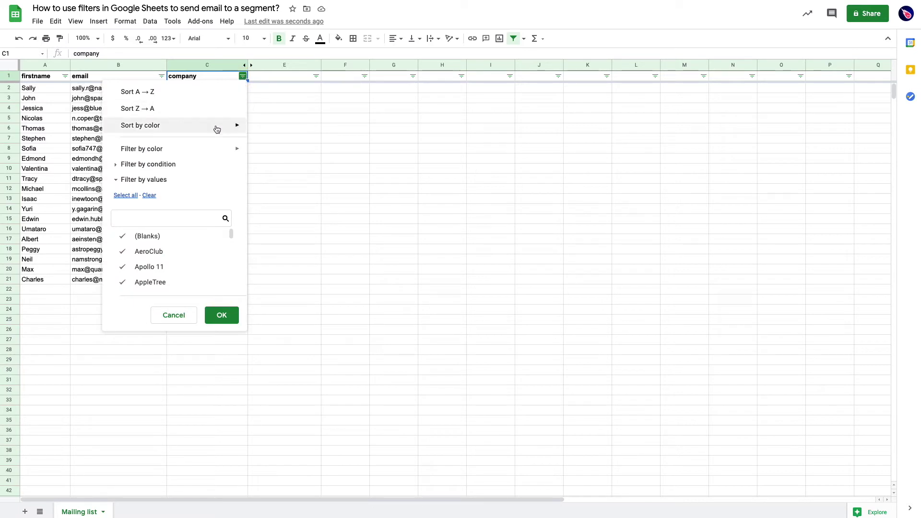
left_click(149, 196)
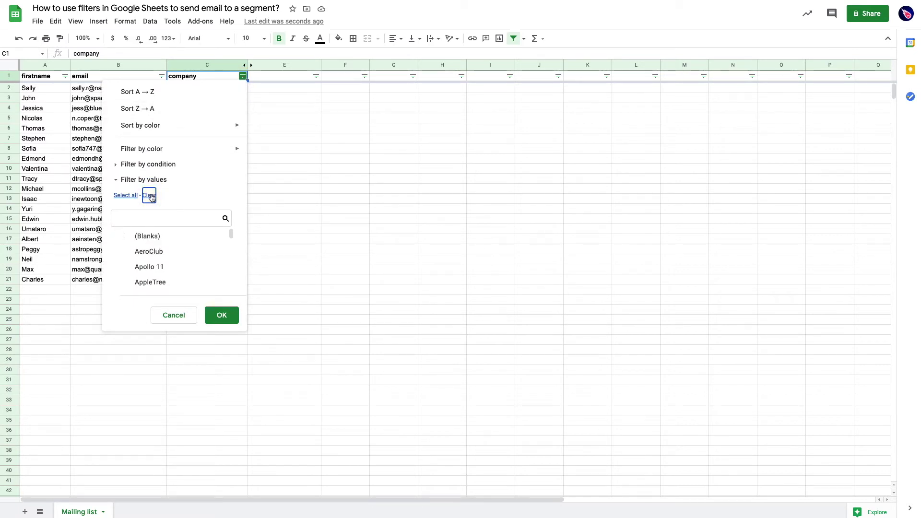
left_click(147, 252)
left_click(146, 267)
scroll(148, 276, "down", 1)
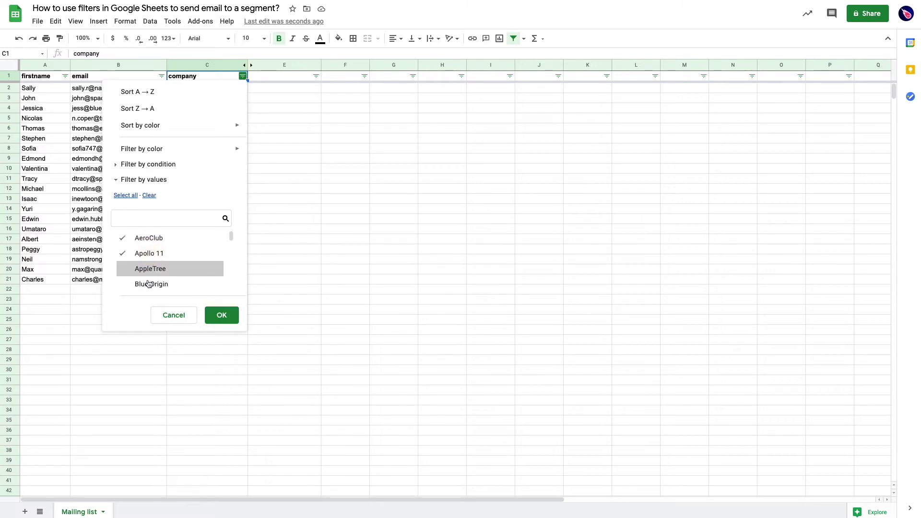
left_click(151, 271)
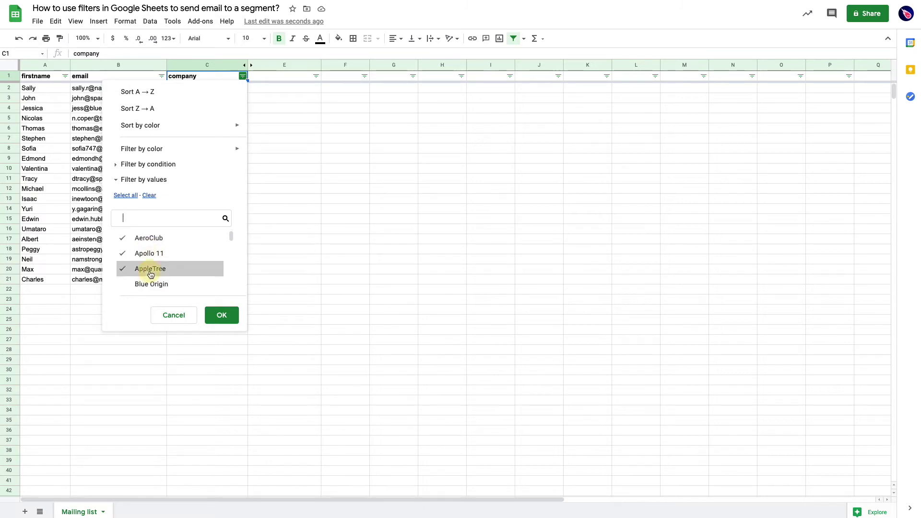
left_click(220, 315)
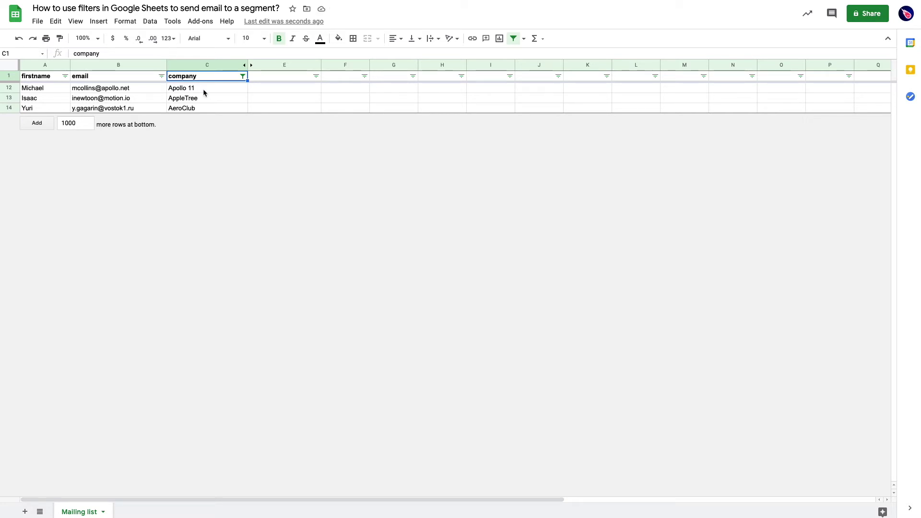
left_click_drag(203, 89, 192, 109)
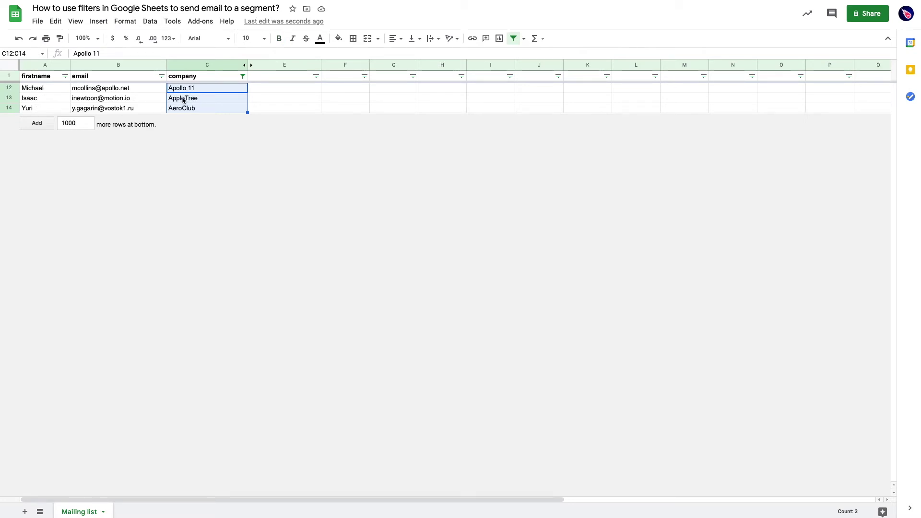
left_click(200, 21)
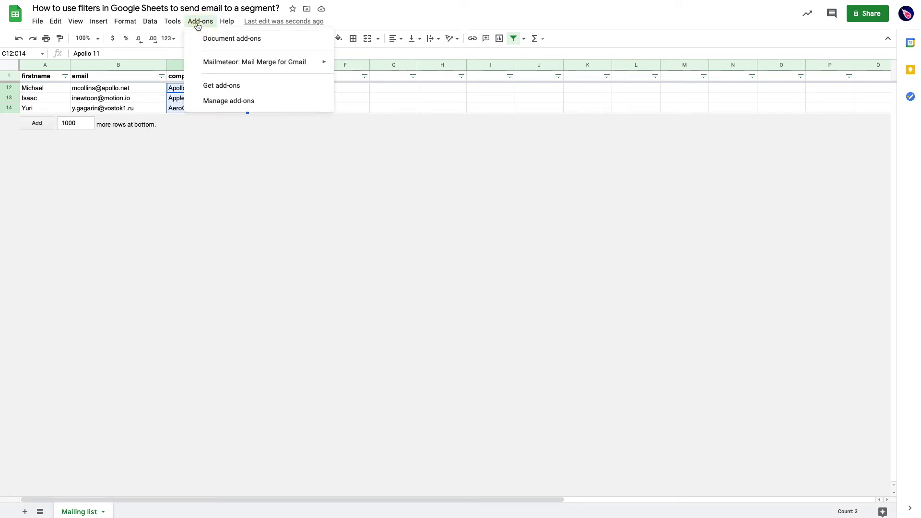
- Launch Mailmeteor and preview emails using the 'How's things at {{ company }}?' template
mouse_move(206, 61)
left_click(361, 64)
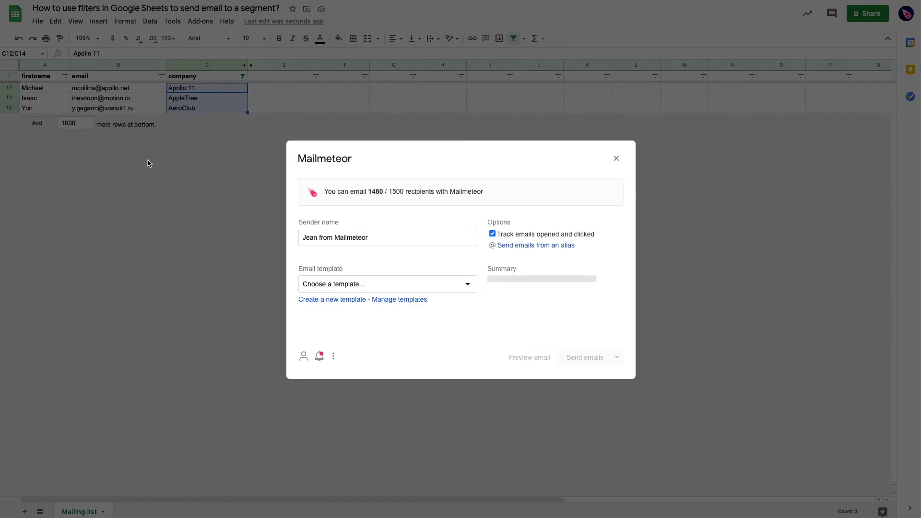
left_click(437, 284)
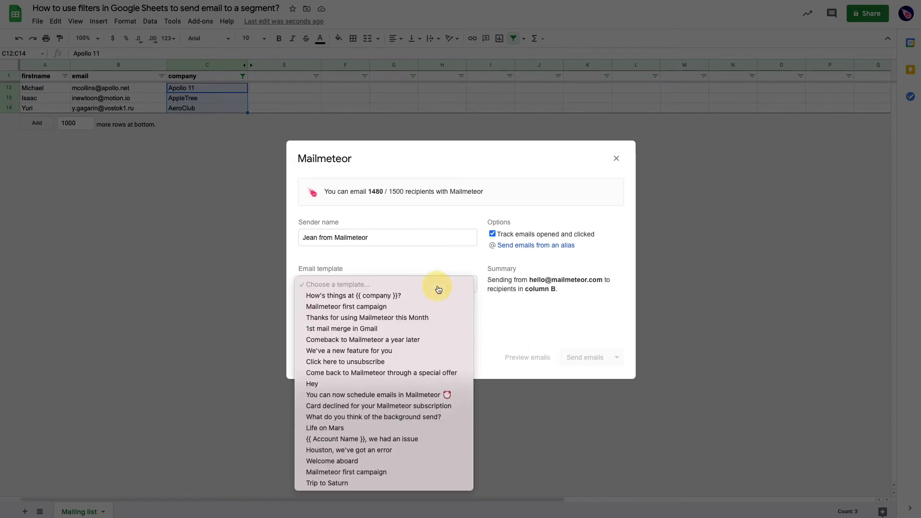
left_click(432, 294)
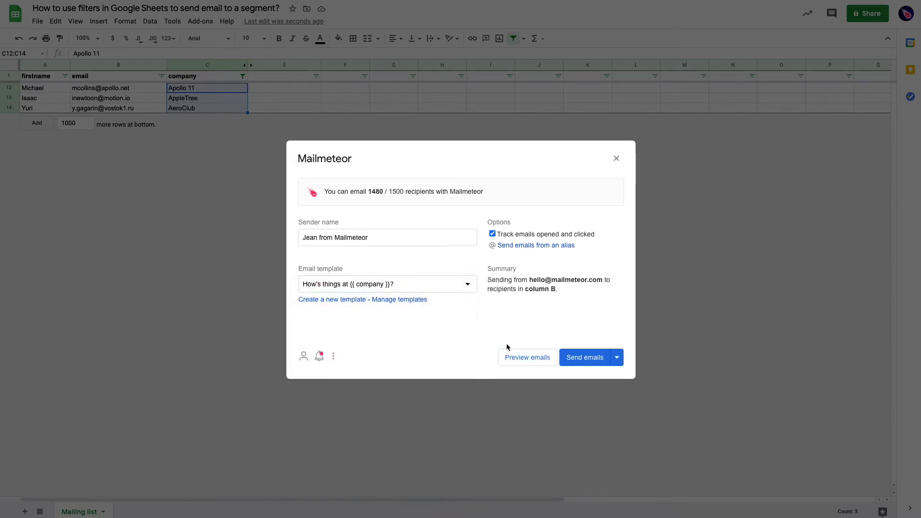
left_click(526, 359)
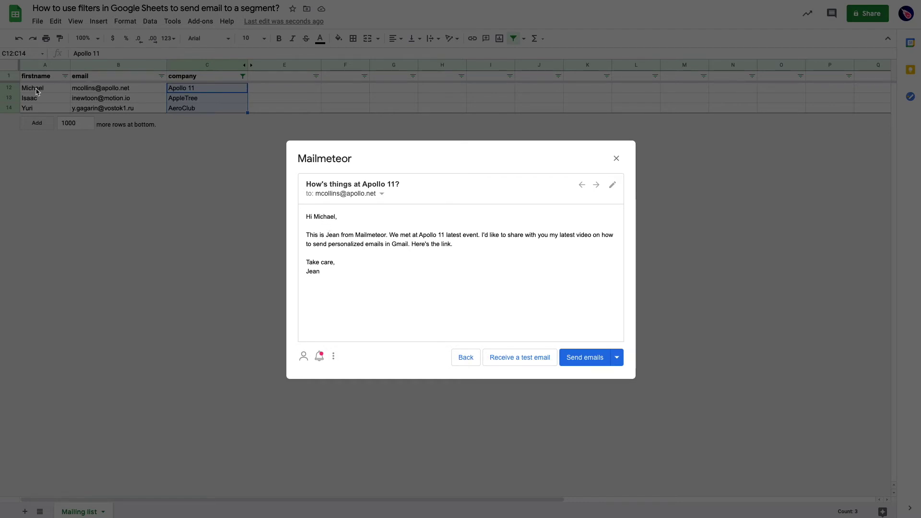
- Review the AppleTree and AeroClub email previews, then close the Mailmeteor dialog
left_click(595, 185)
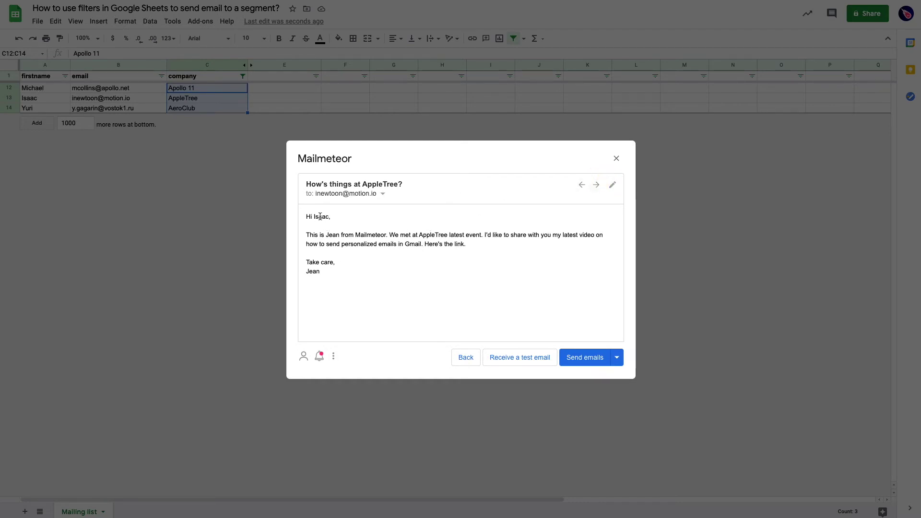
left_click(595, 185)
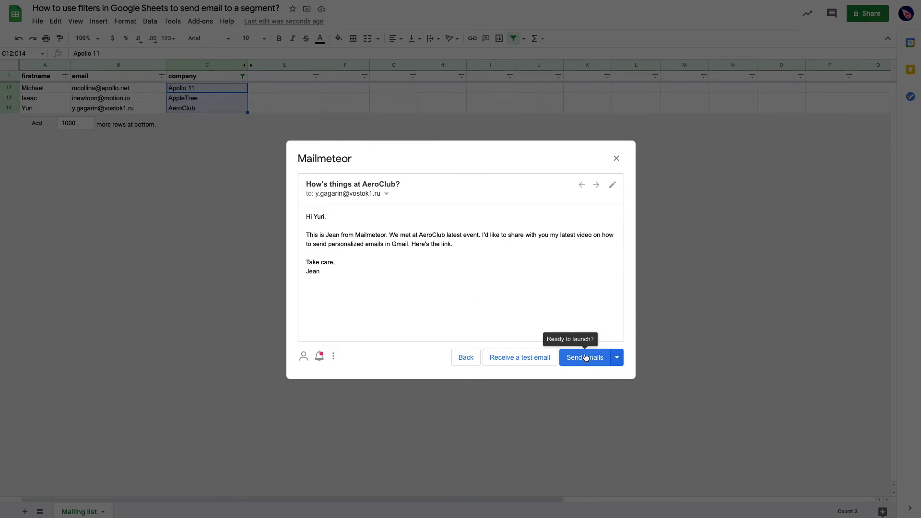
left_click(464, 357)
left_click(616, 158)
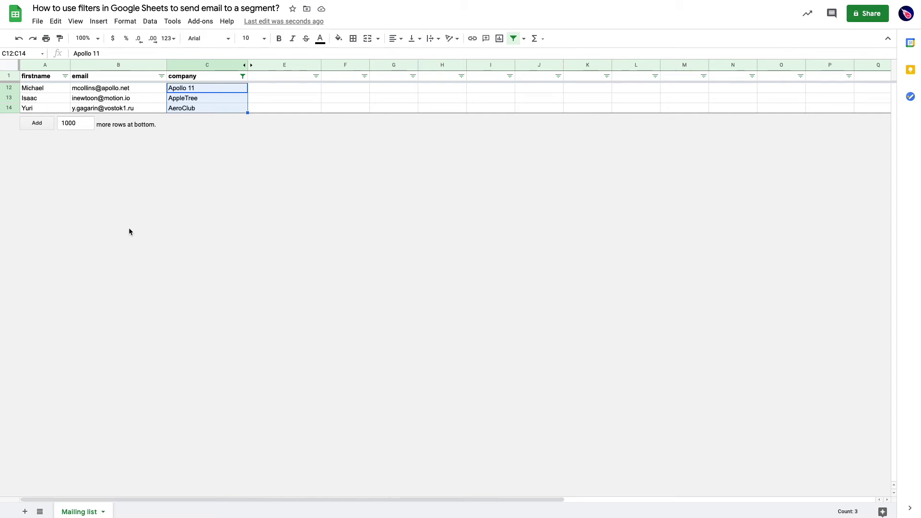
left_click(242, 77)
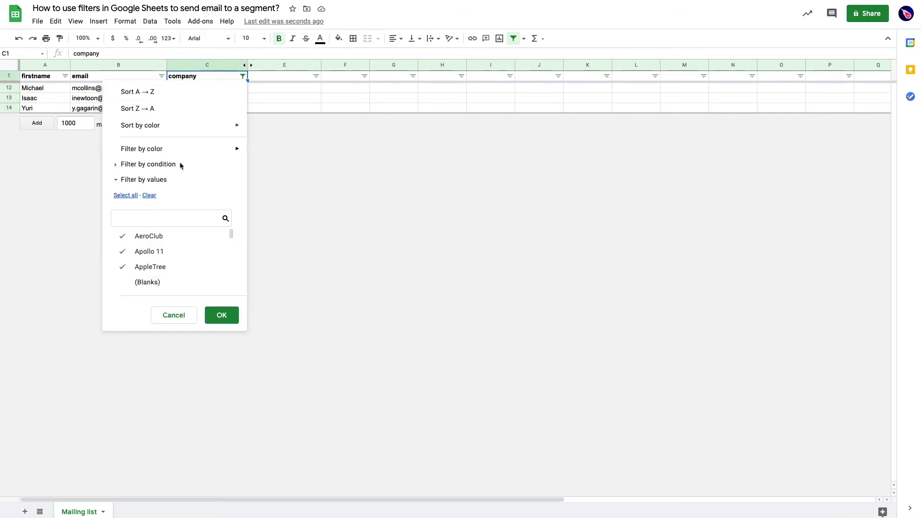
- Reset the company filter to include all companies and unhide the Merge status column
left_click(126, 195)
left_click(221, 317)
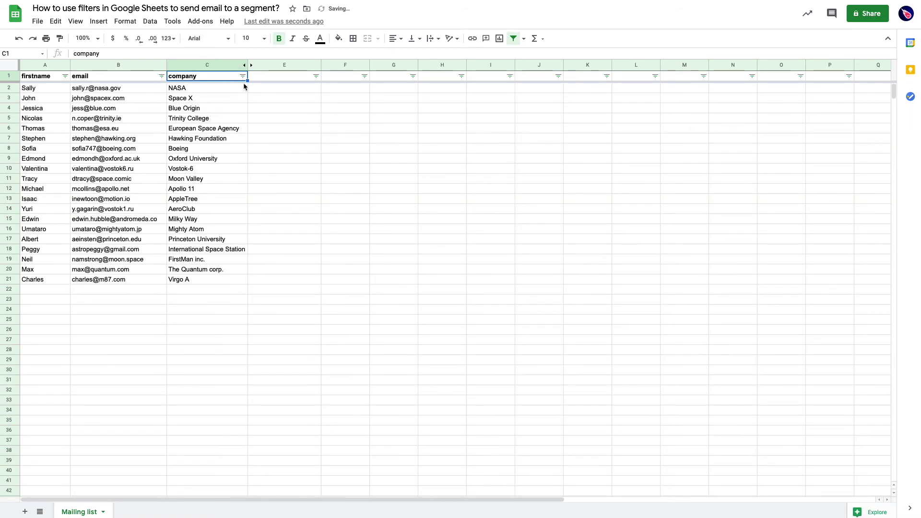
left_click(247, 65)
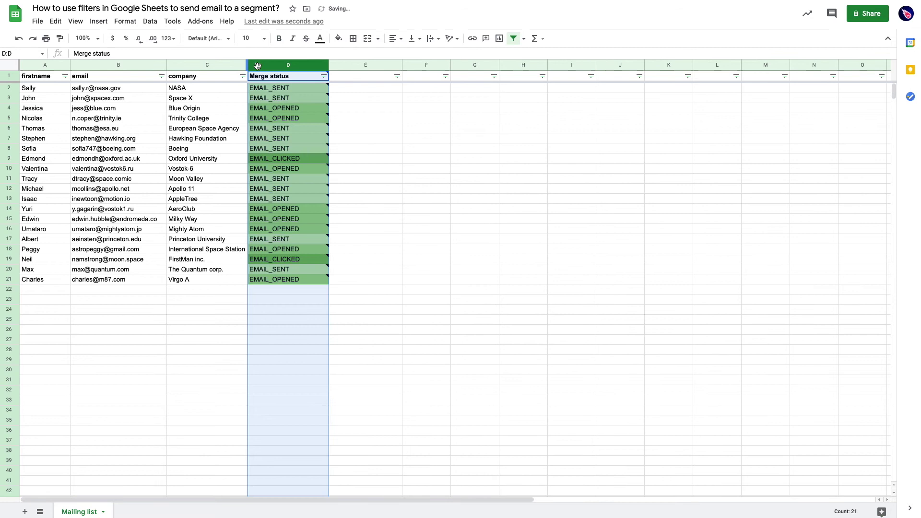
left_click(267, 109)
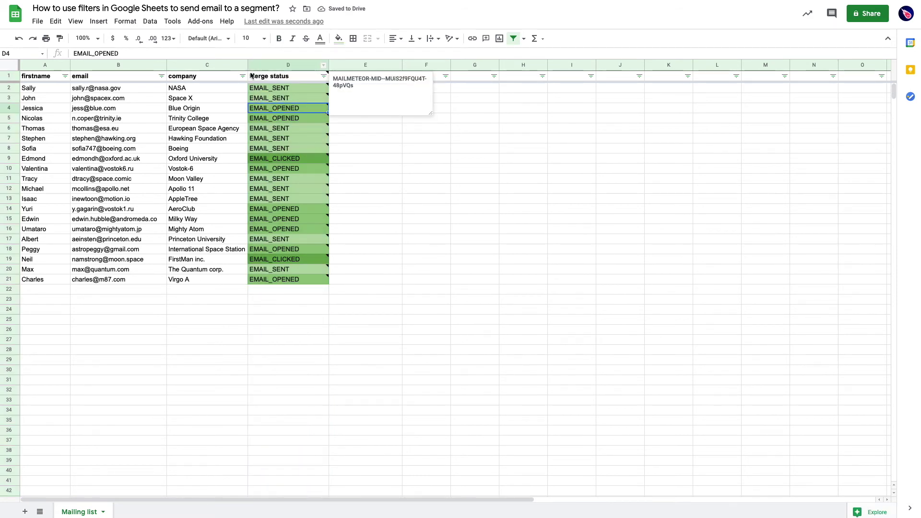
- Filter Merge status to exclude (Blanks) and EMAIL_SENT, then select the ten remaining first names
left_click(323, 76)
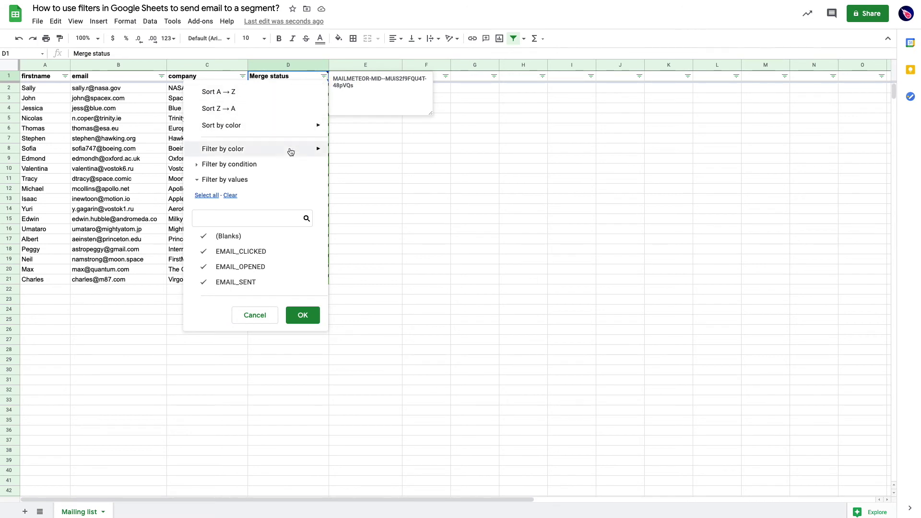
left_click(242, 237)
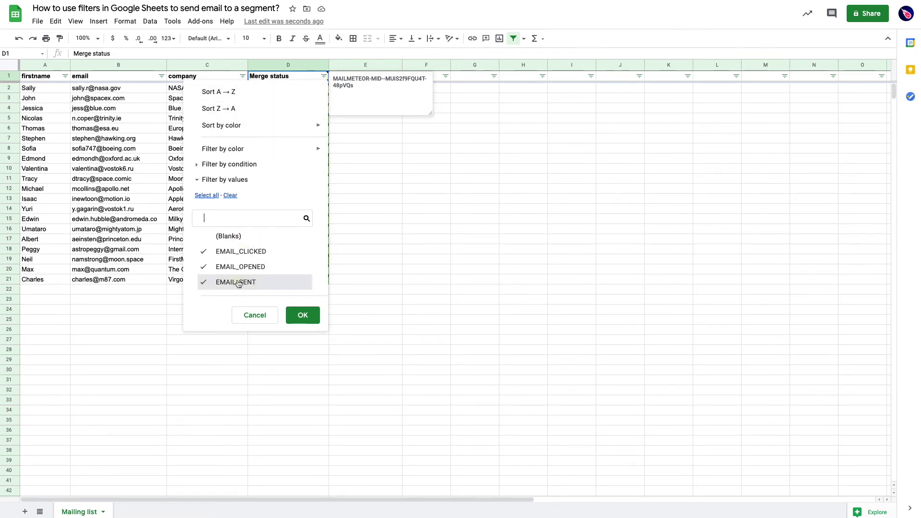
left_click(240, 283)
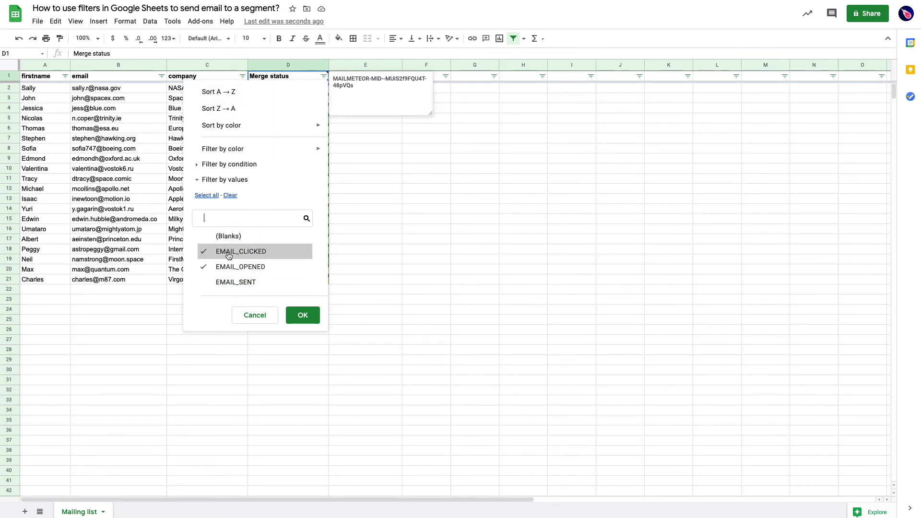
left_click(302, 317)
left_click(152, 182)
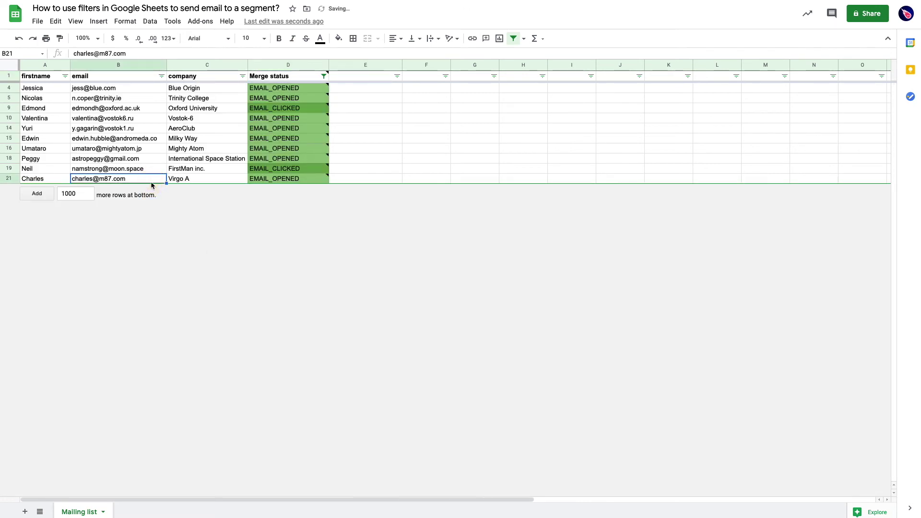
left_click_drag(49, 89, 33, 178)
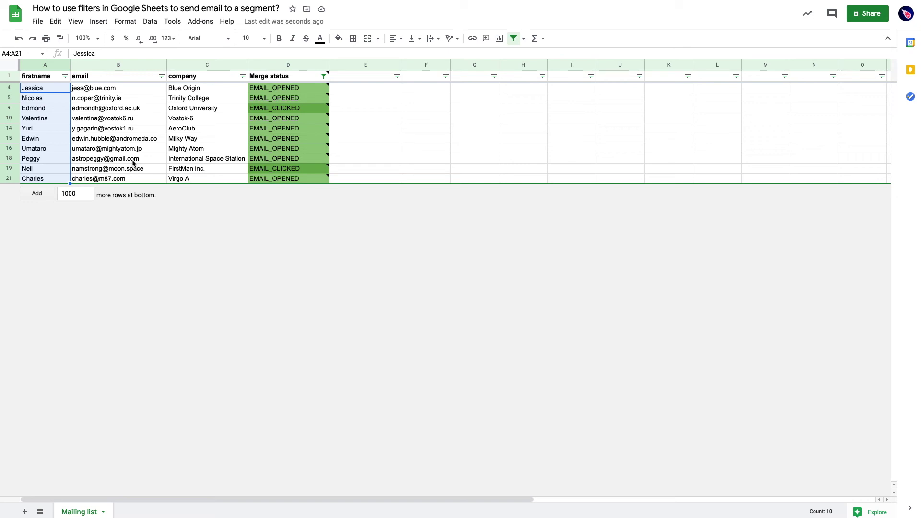
left_click(205, 22)
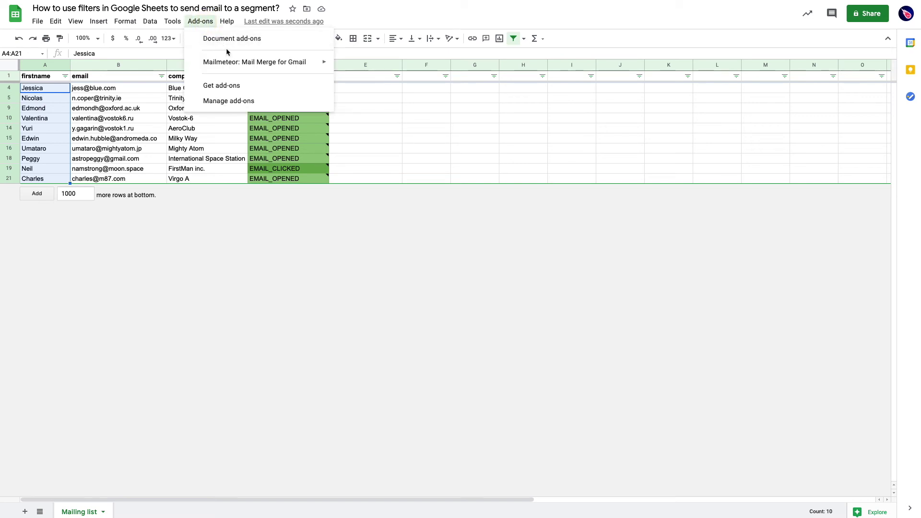
- Open Mailmeteor for the filtered rows and preview the 'How's things at {{ company }}?' template
mouse_move(226, 61)
left_click(351, 66)
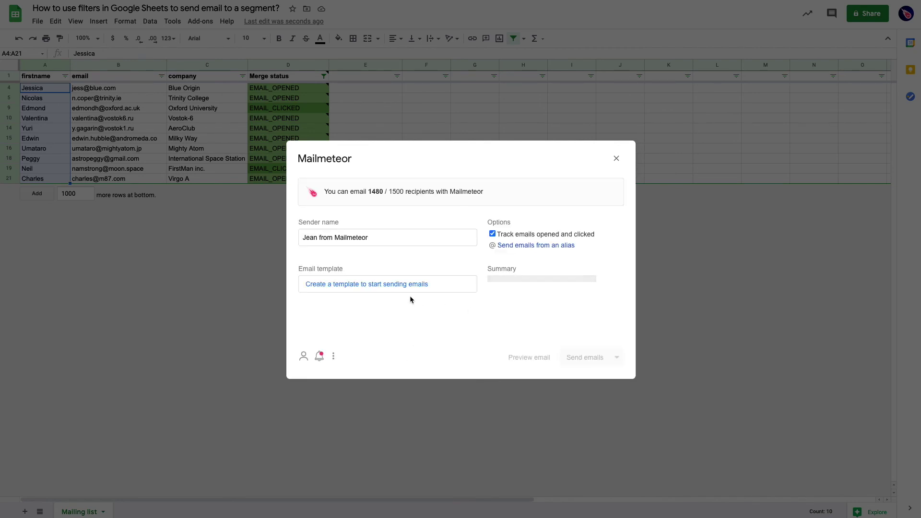
left_click(408, 286)
left_click(402, 297)
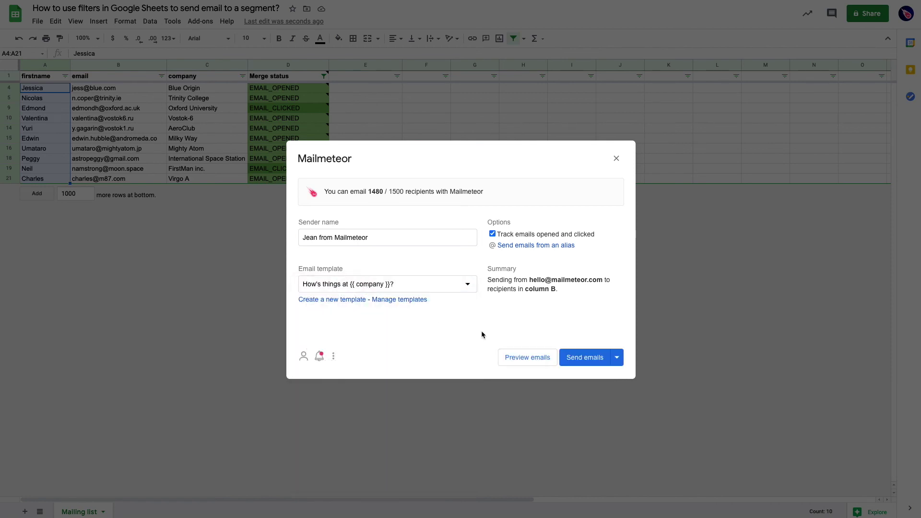
left_click(522, 357)
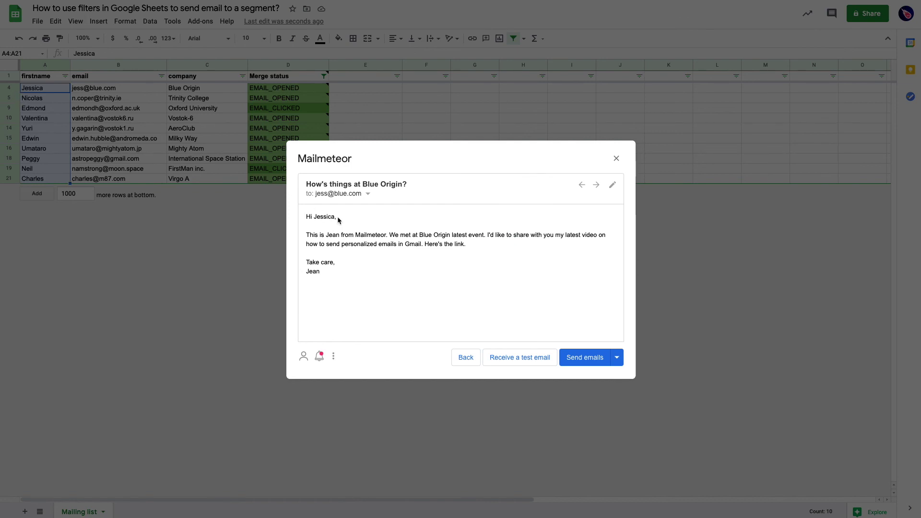
- Step through the previews for the Trinity College and Oxford University recipients
left_click(595, 185)
left_click(596, 184)
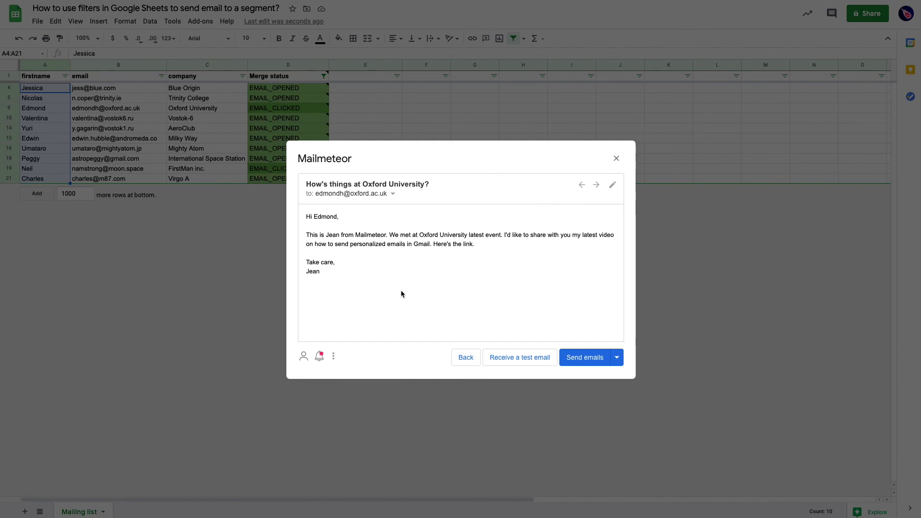
- Send the personalized emails to the 10 filtered recipients
left_click(577, 363)
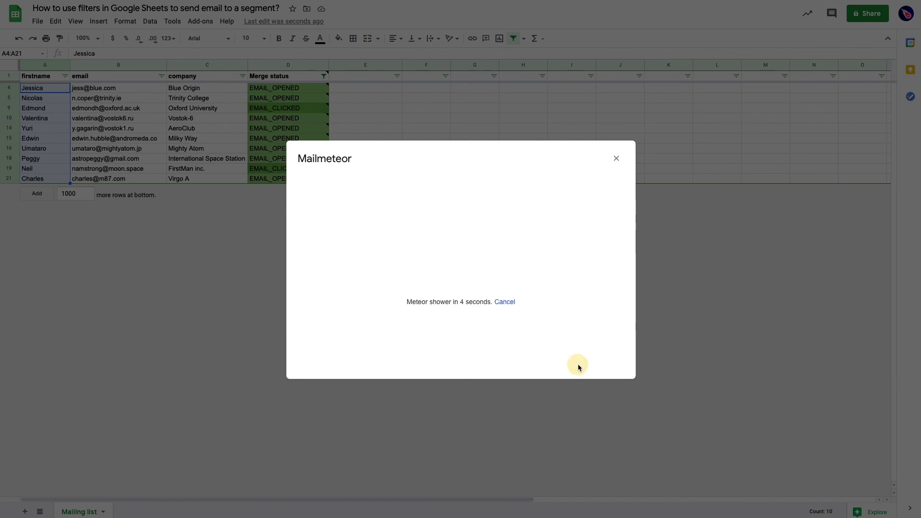